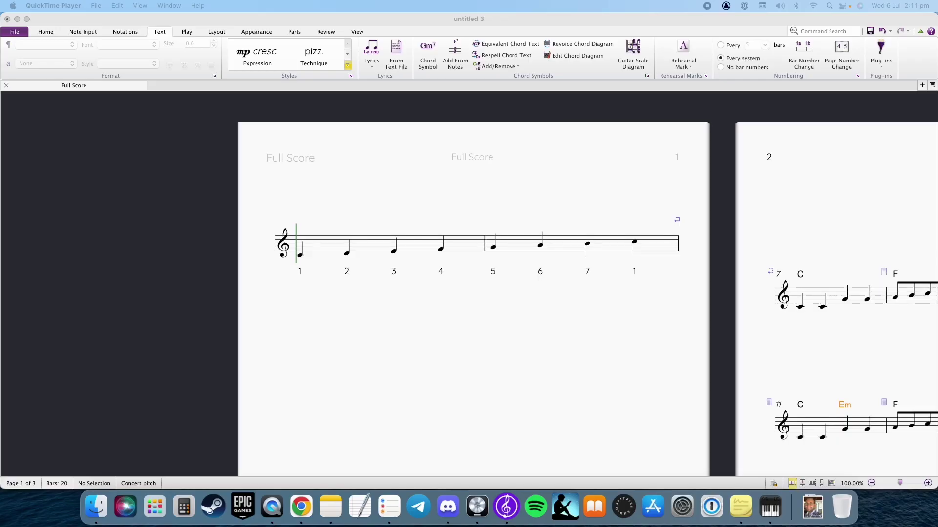
# Turn the first seven C major scale notes into triads, C through Bdim, leaving the final C single
pyautogui.click(426, 327)
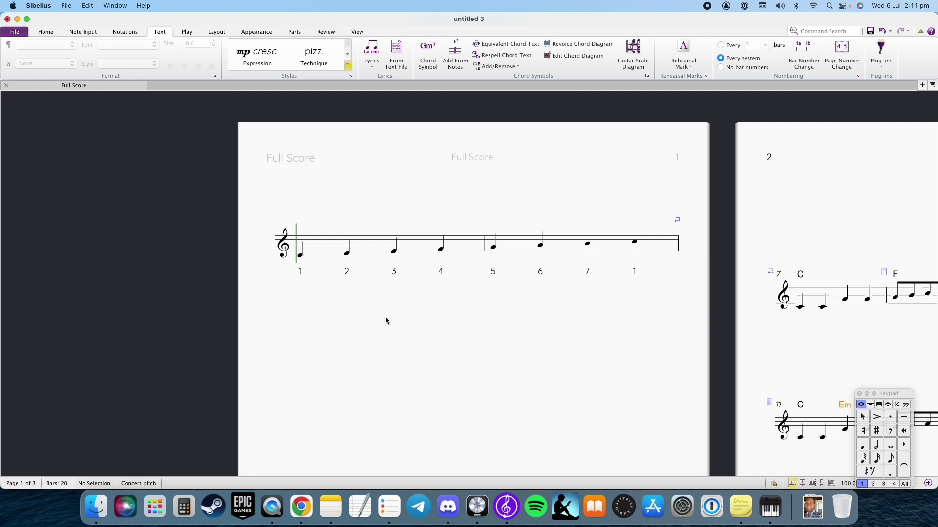
pyautogui.click(297, 256)
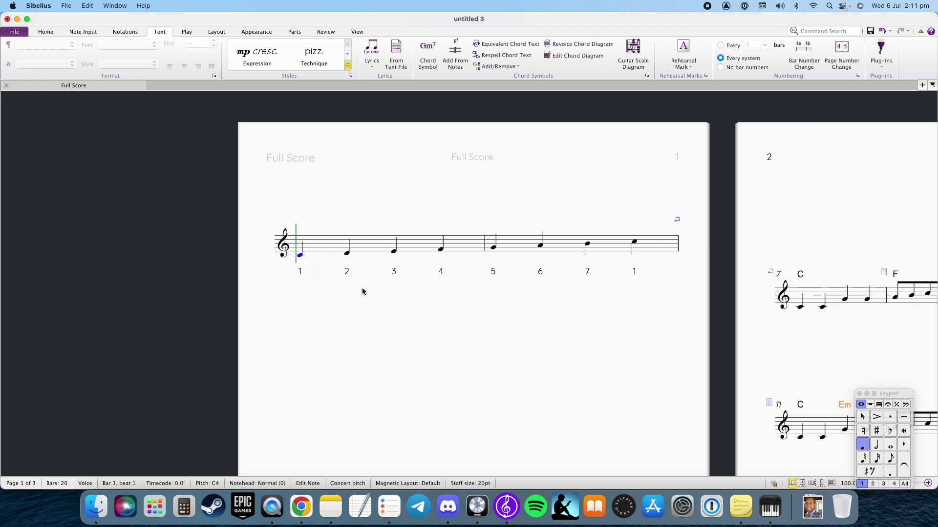
pyautogui.press('3')
pyautogui.press('3')
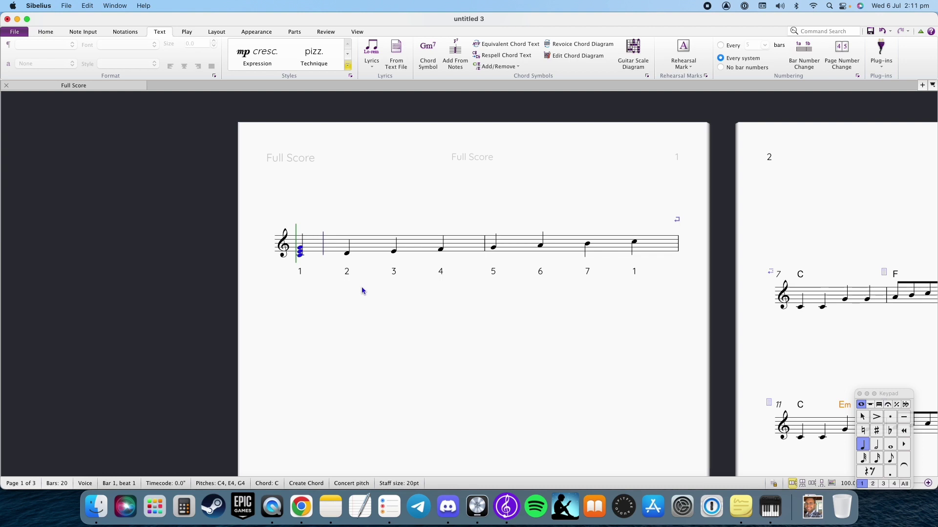
pyautogui.press('Right')
pyautogui.press('3')
pyautogui.press('3')
pyautogui.press('Right')
pyautogui.press('3')
pyautogui.press('3')
pyautogui.press('Right')
pyautogui.press('3')
pyautogui.press('3')
pyautogui.press('Right')
pyautogui.press('3')
pyautogui.press('3')
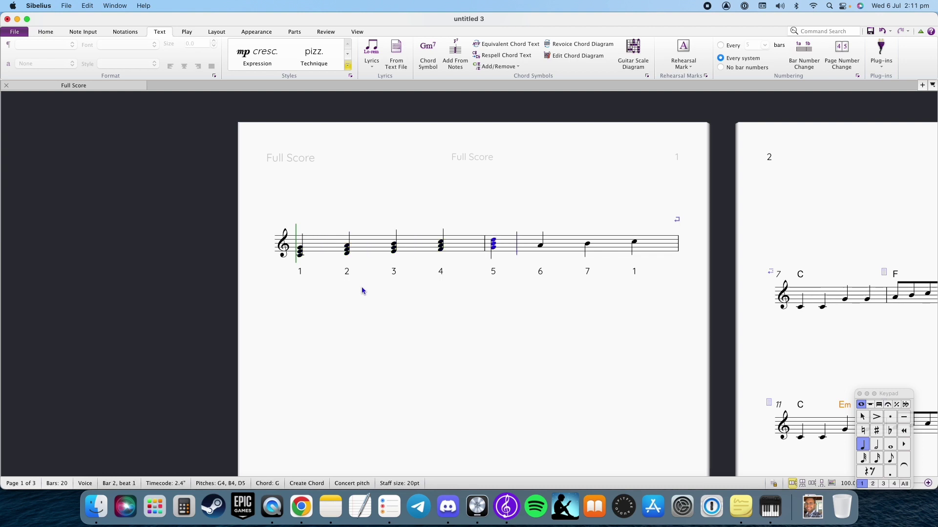
pyautogui.press('Right')
pyautogui.press('3')
pyautogui.press('3')
pyautogui.press('Right')
pyautogui.press('3')
pyautogui.press('3')
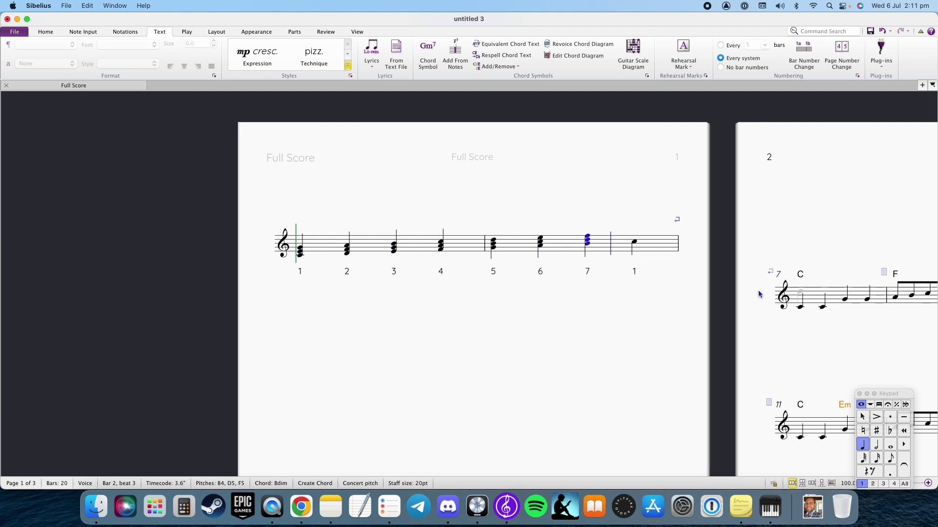
pyautogui.press('Escape')
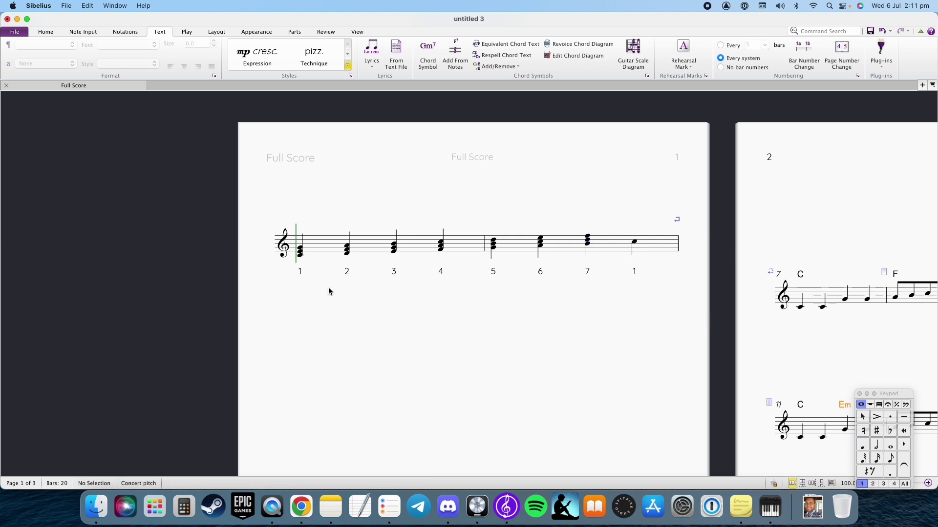
# Add chord symbols C, Dm, Em, F, G, Am, Bdim and C above the scale triads
pyautogui.click(428, 53)
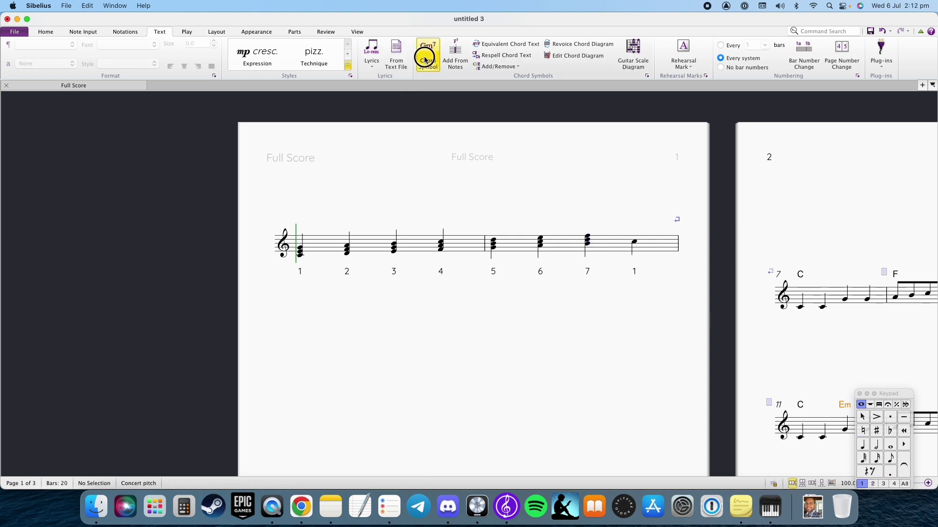
pyautogui.click(306, 211)
pyautogui.write('C Dm')
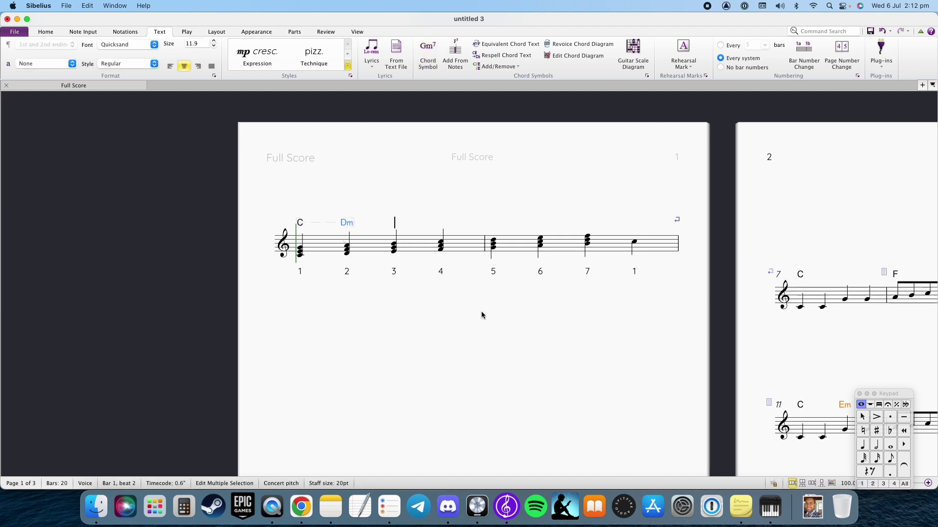
pyautogui.write(' Em F G Am Bdim ')
pyautogui.write('C')
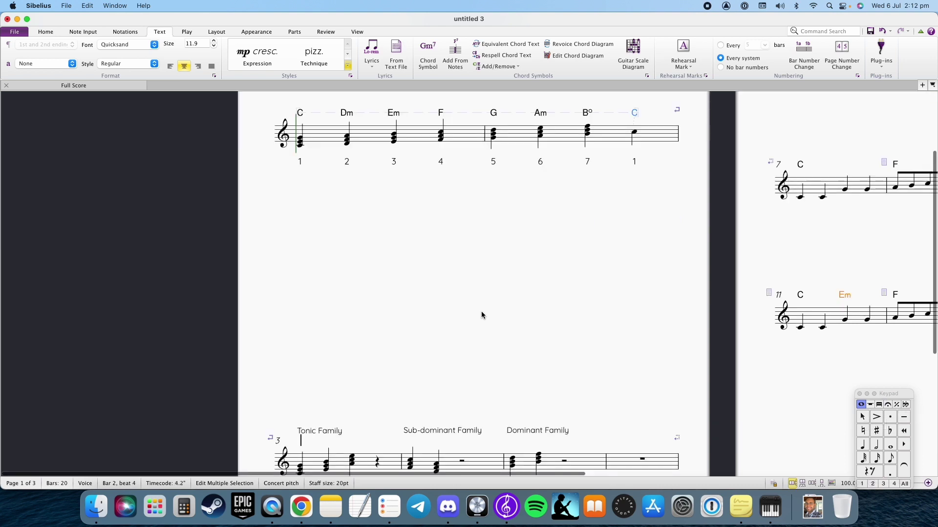
pyautogui.press('Escape')
pyautogui.press('m')
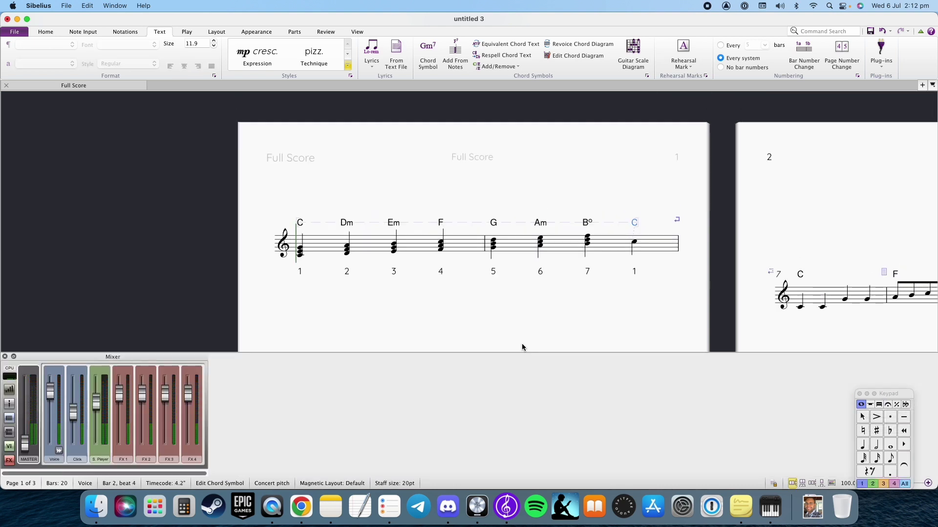
pyautogui.press('m')
pyautogui.scroll(-3, 520, 343)
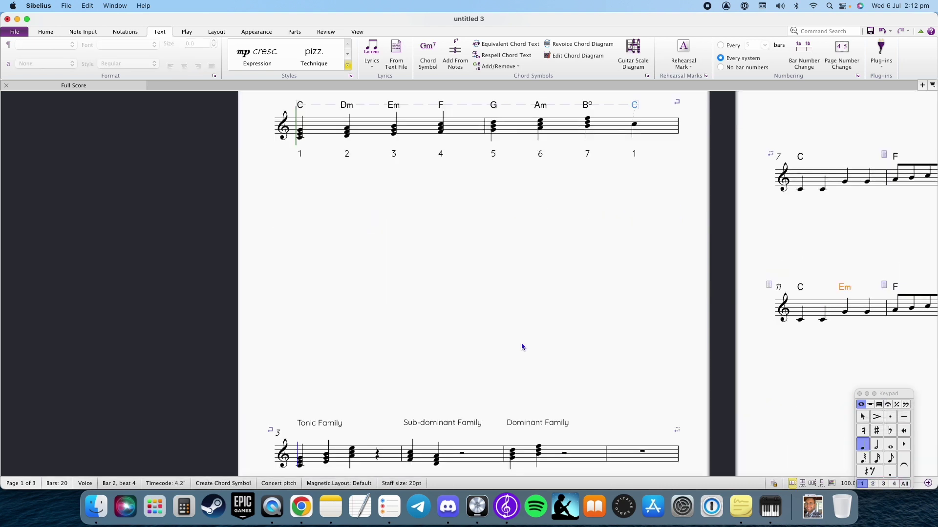
pyautogui.press('Escape')
pyautogui.scroll(3, 523, 337)
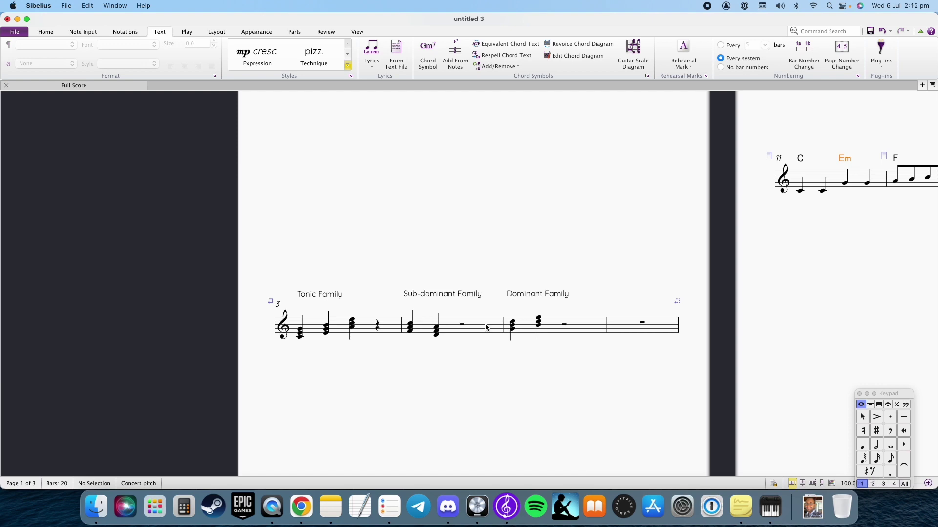
pyautogui.click(469, 345)
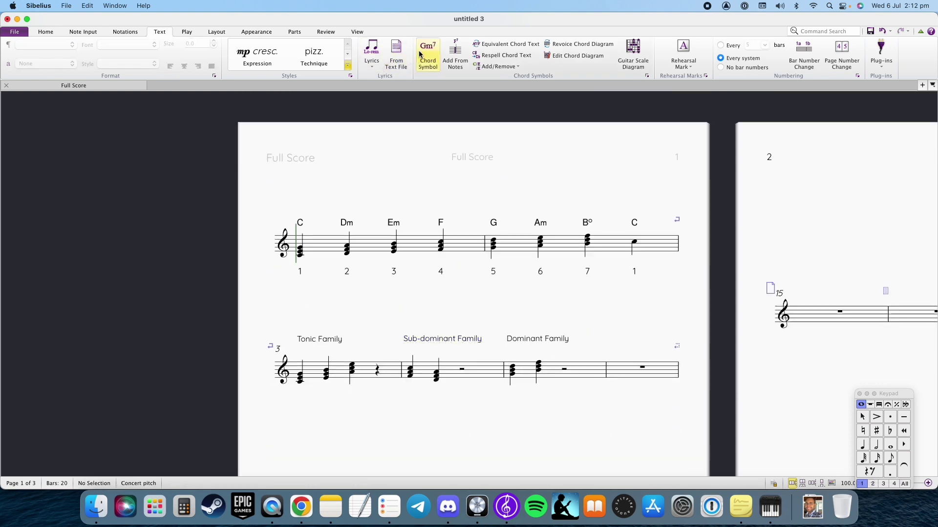
pyautogui.click(427, 54)
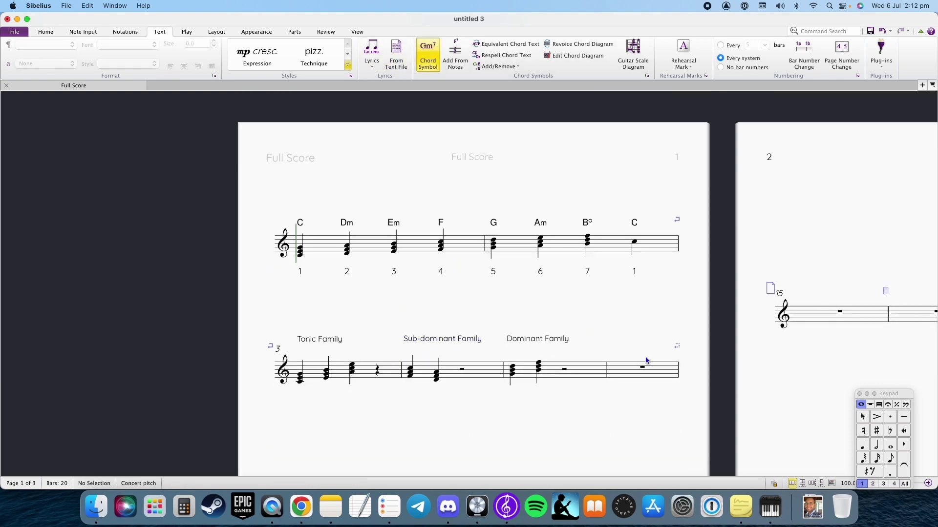
pyautogui.press('4')
pyautogui.press('Escape')
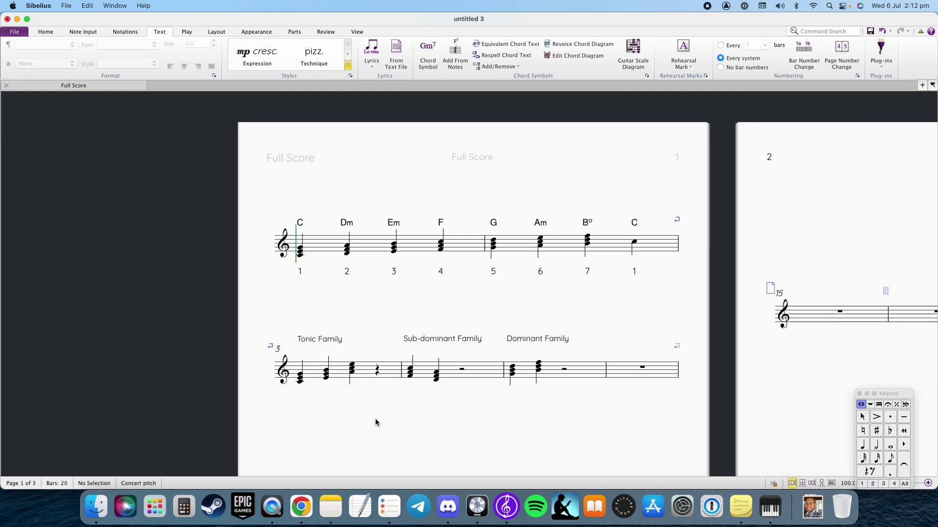
pyautogui.moveTo(301, 335); pyautogui.dragTo(279, 329)
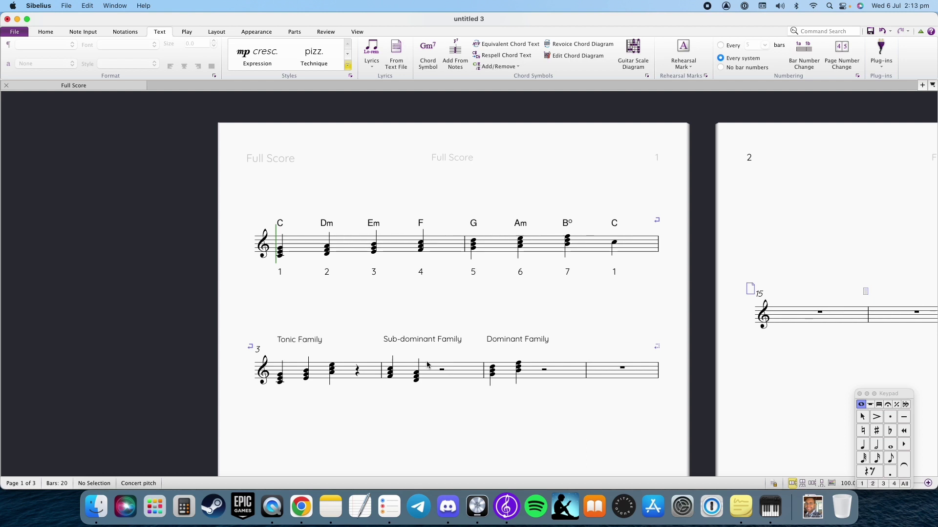
pyautogui.click(390, 375)
pyautogui.click(416, 378)
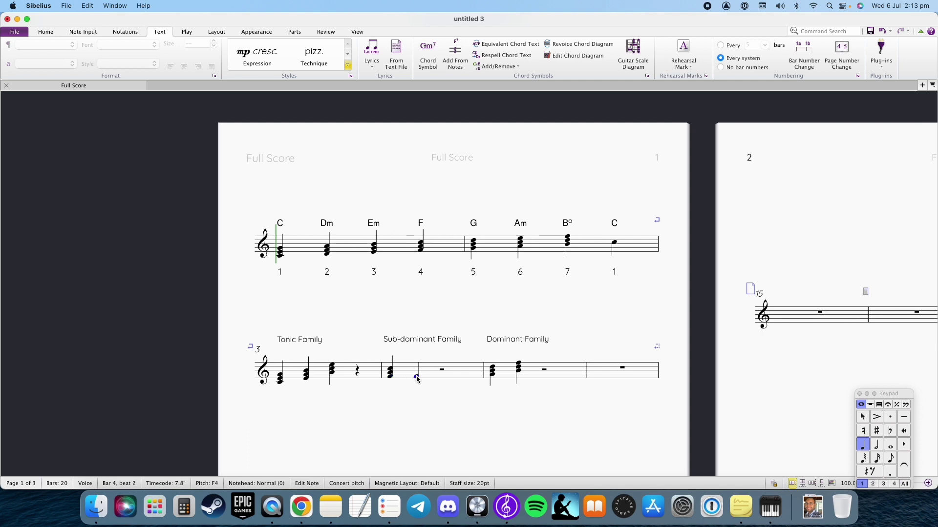
pyautogui.press('super+z')
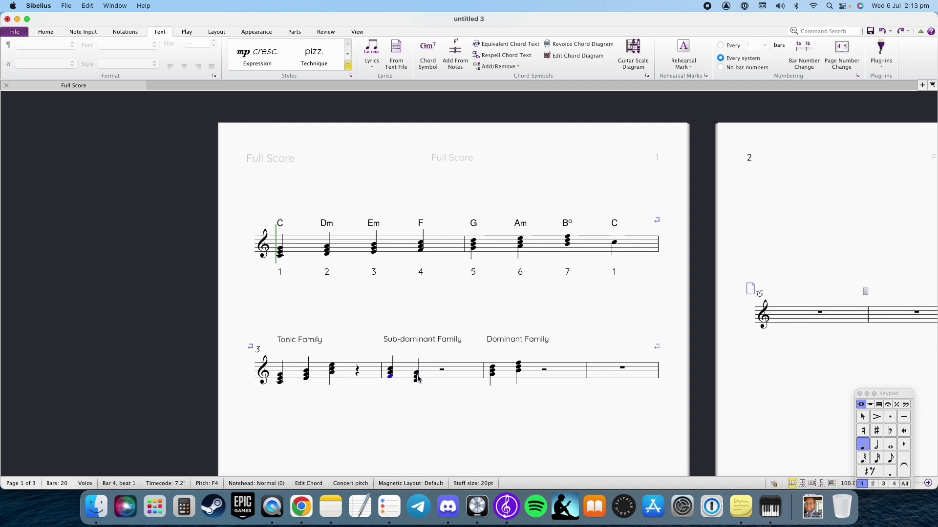
pyautogui.click(420, 396)
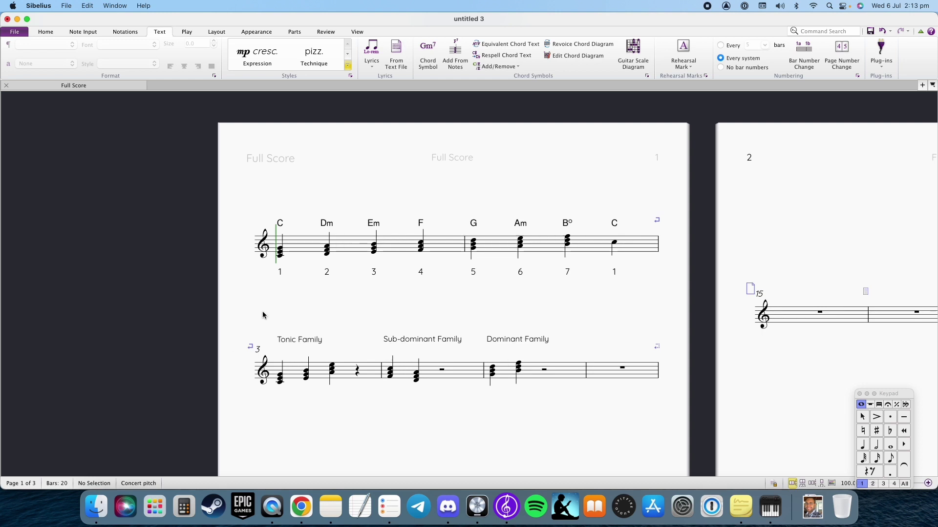
# Label the tonic family chords with chord symbols C, Em and Am
pyautogui.click(425, 51)
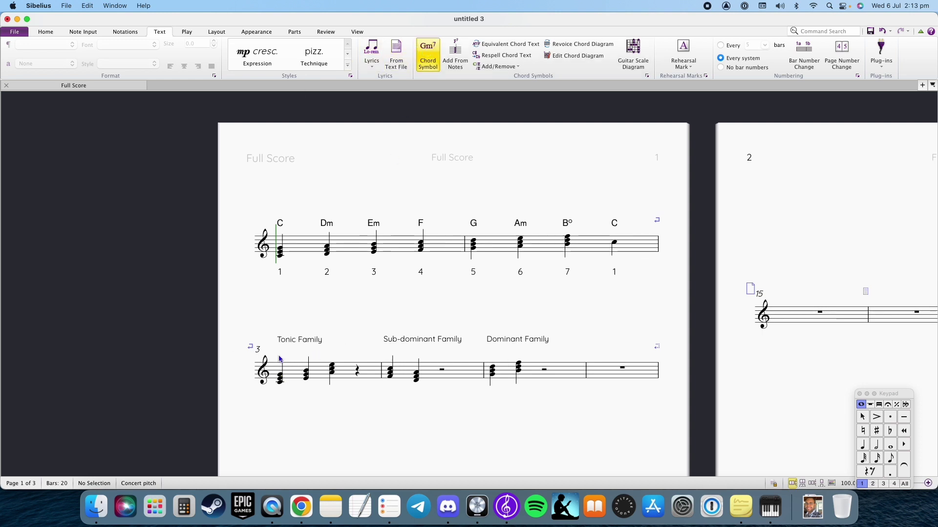
pyautogui.click(280, 361)
pyautogui.write('C')
pyautogui.press('space')
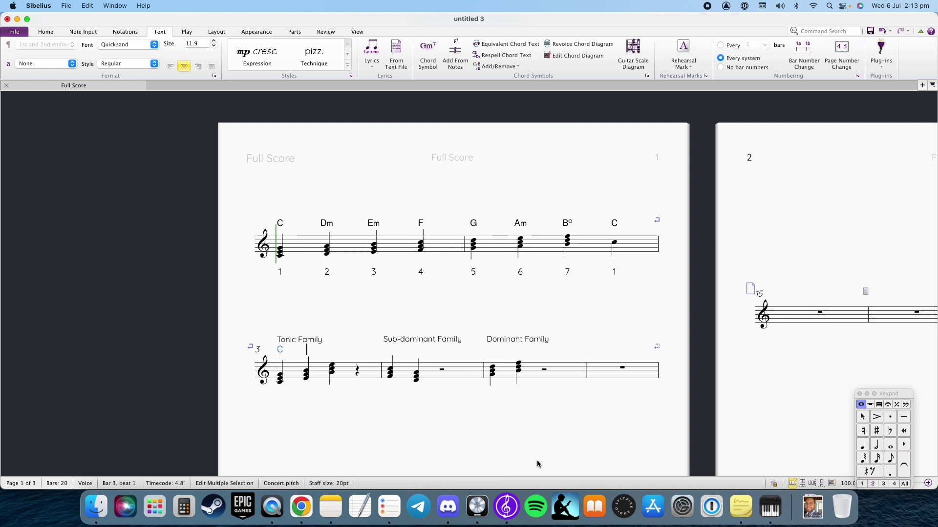
pyautogui.write('Em')
pyautogui.press('space')
pyautogui.write('Am')
pyautogui.press('space')
# Label the sub-dominant chords F and Dm, then the dominant chords G and B°
pyautogui.press('space')
pyautogui.press('space')
pyautogui.write('F')
pyautogui.press('space')
pyautogui.write('Dm')
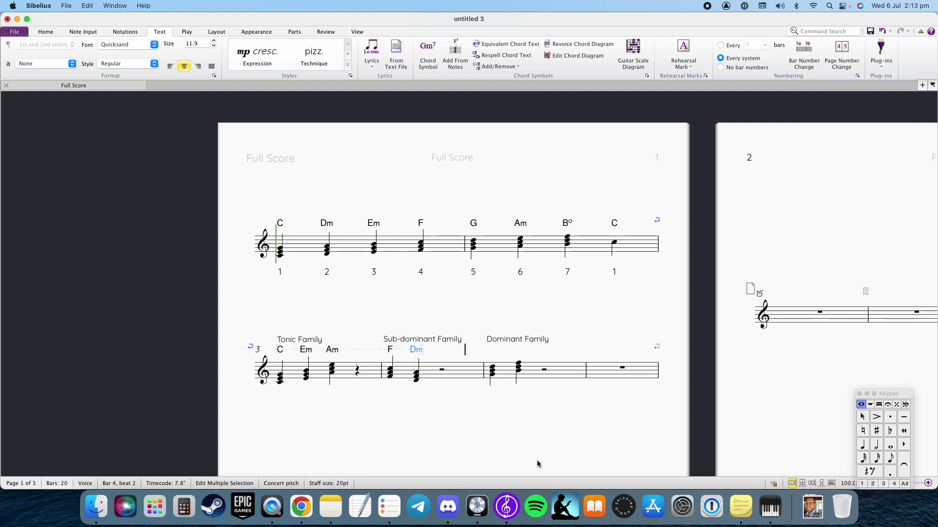
pyautogui.press('space')
pyautogui.press('space')
pyautogui.write('G')
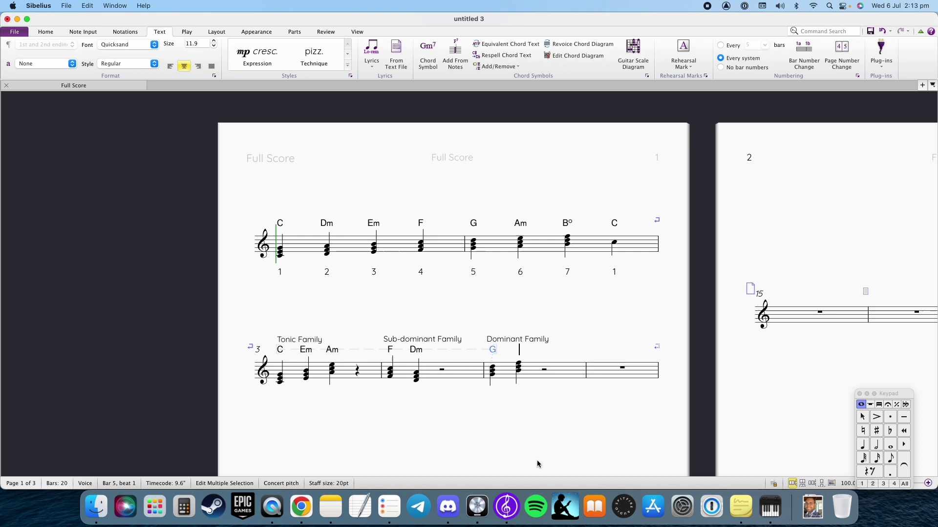
pyautogui.press('space')
pyautogui.write('Bo')
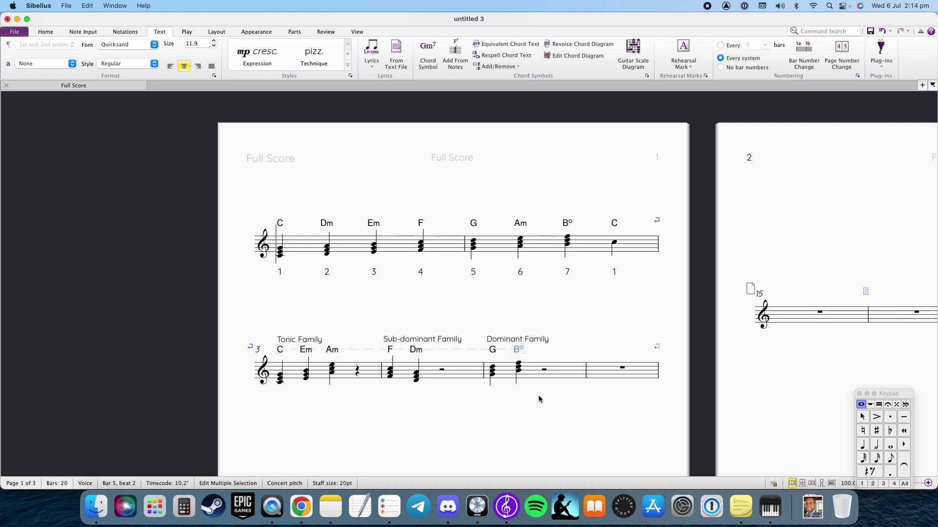
pyautogui.press('Escape')
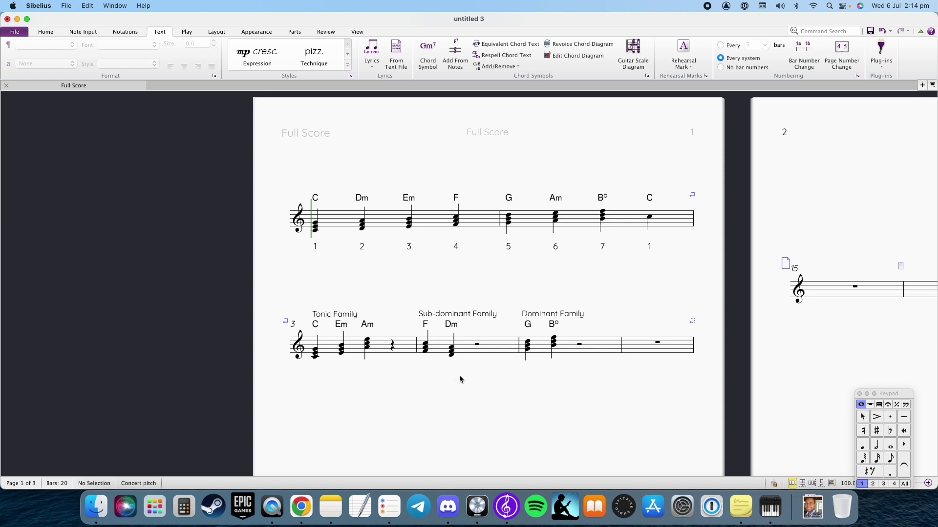
# Scroll down to the melody systems at bars 7 and 11, selecting bar 8 then deselecting it
pyautogui.scroll(-10, 507, 377)
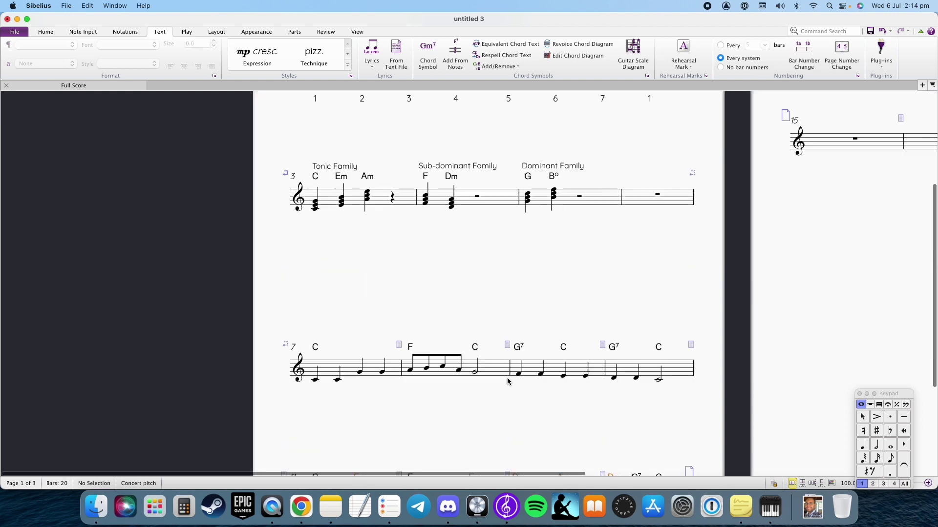
pyautogui.click(498, 211)
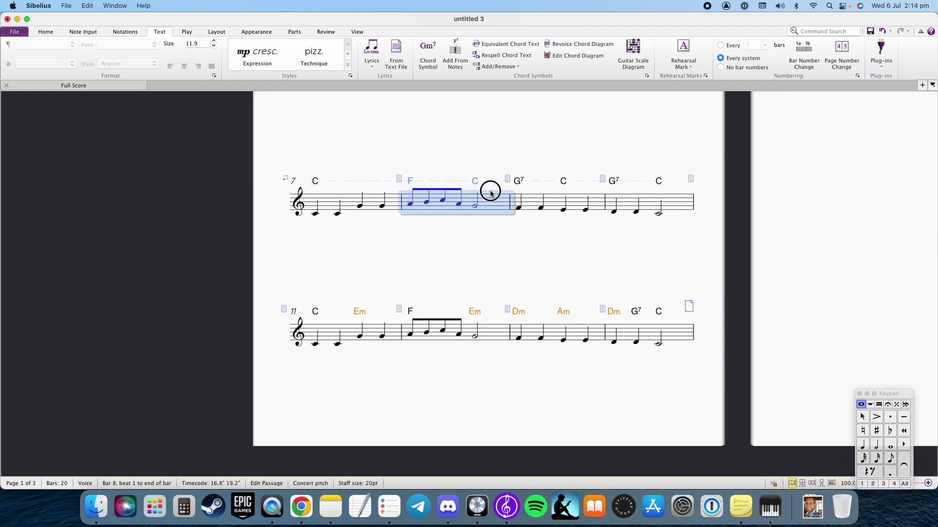
pyautogui.scroll(-2, 493, 196)
pyautogui.scroll(5, 511, 313)
pyautogui.click(507, 344)
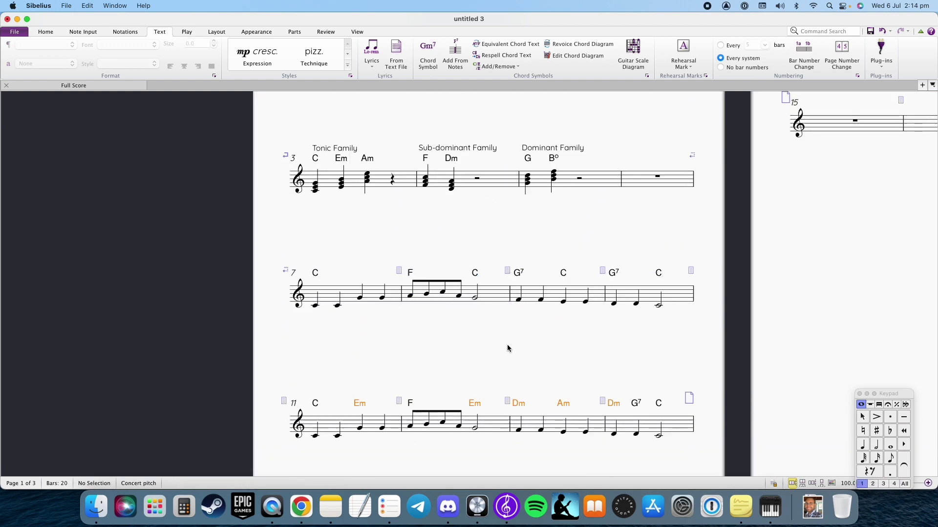
pyautogui.scroll(-2, 507, 345)
pyautogui.scroll(2, 506, 347)
pyautogui.click(335, 295)
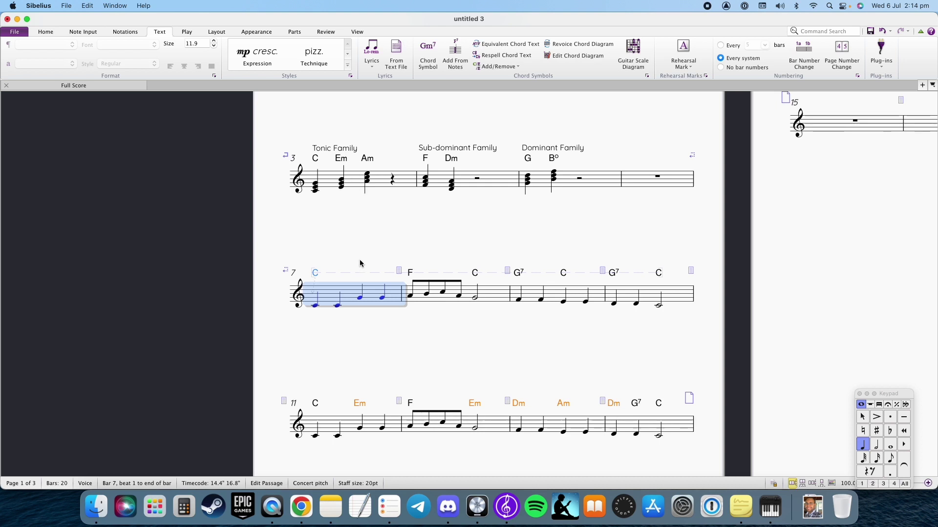
pyautogui.press('Escape')
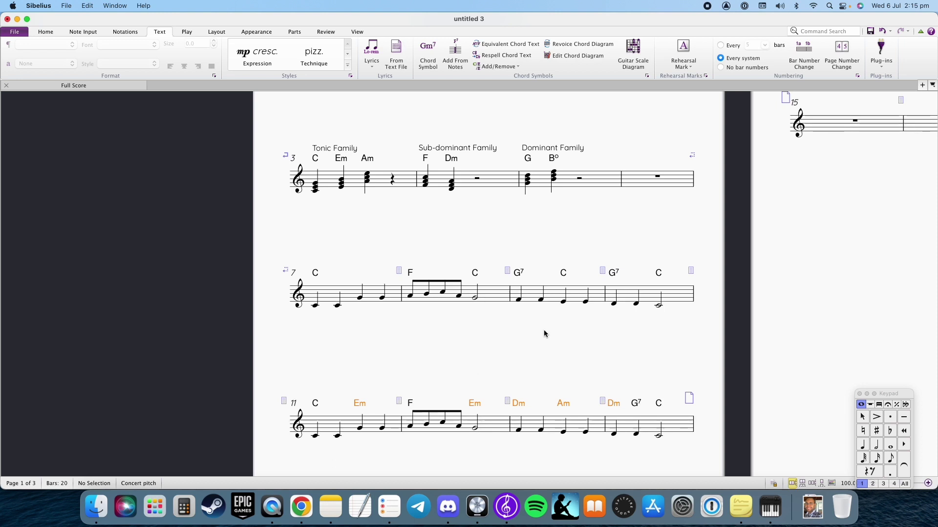
# Pan the score page to bring the harmonised melody bars into view
pyautogui.moveTo(542, 330); pyautogui.dragTo(520, 326)
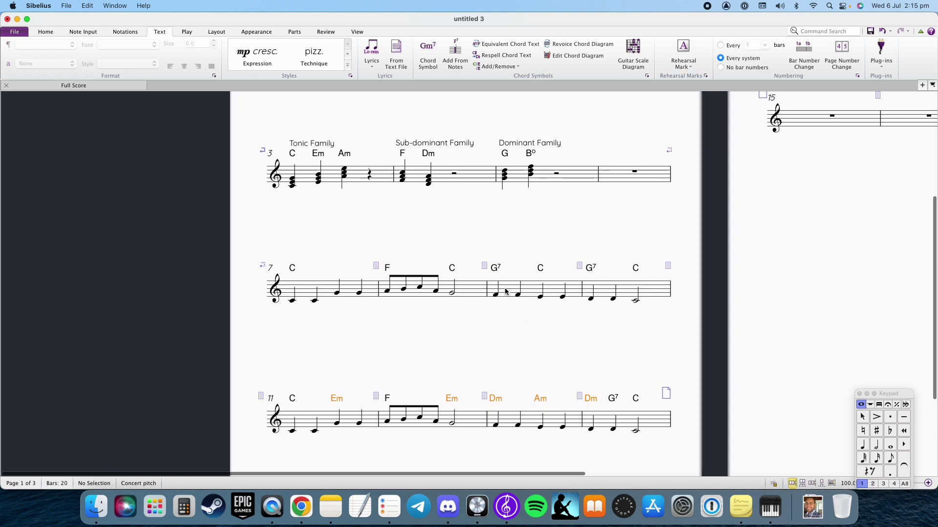